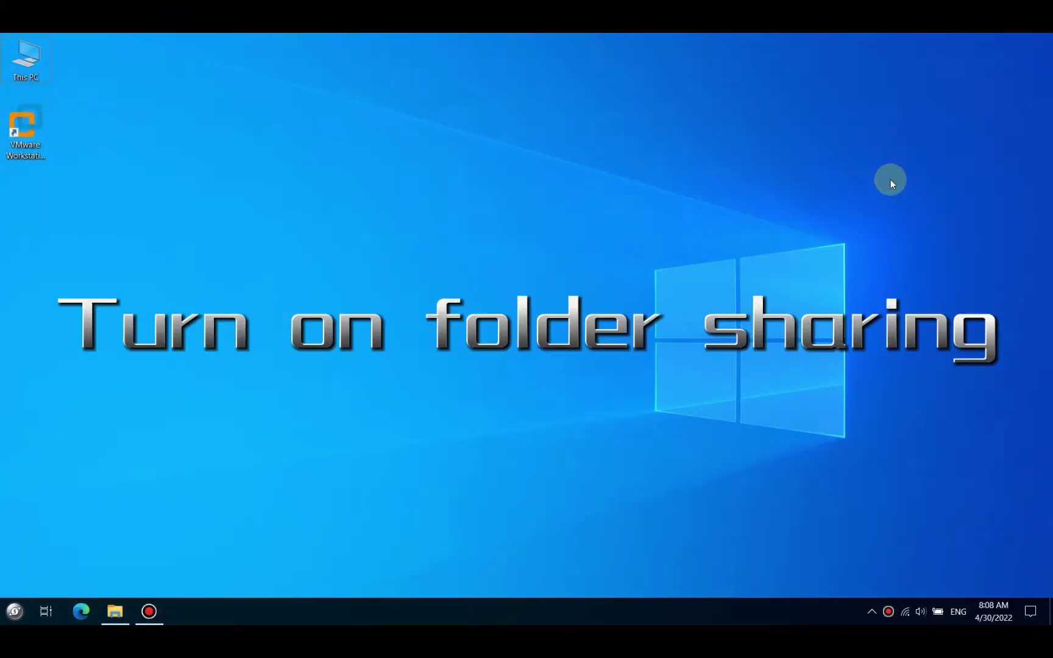
# - Share the D:\share\media folder on the network so its path is \\MSI\media
pyautogui.click(118, 611)
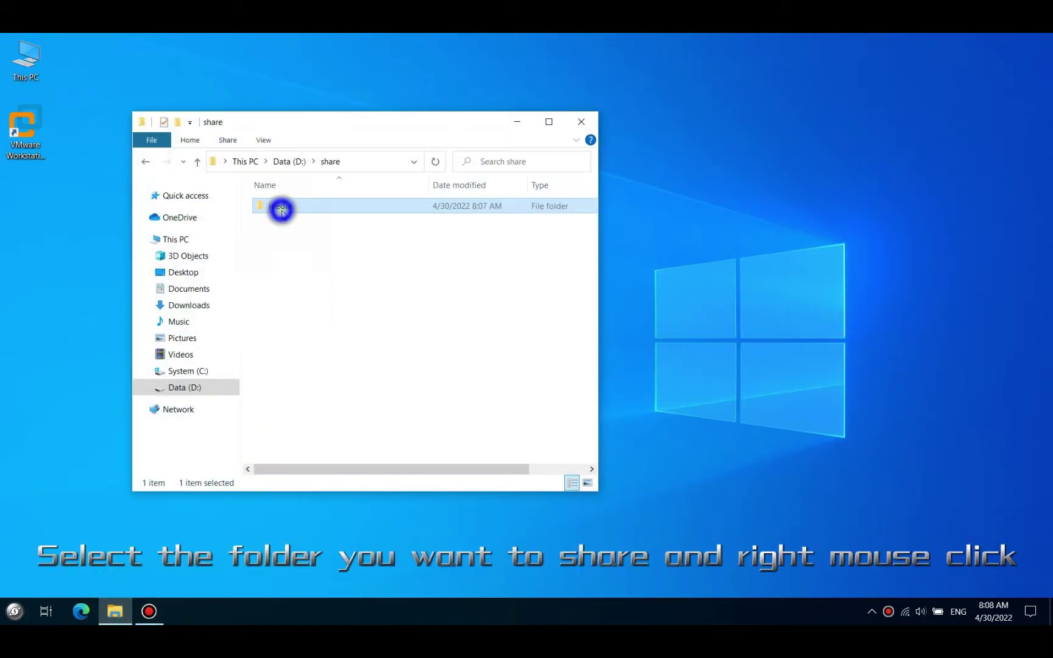
pyautogui.rightClick(282, 211)
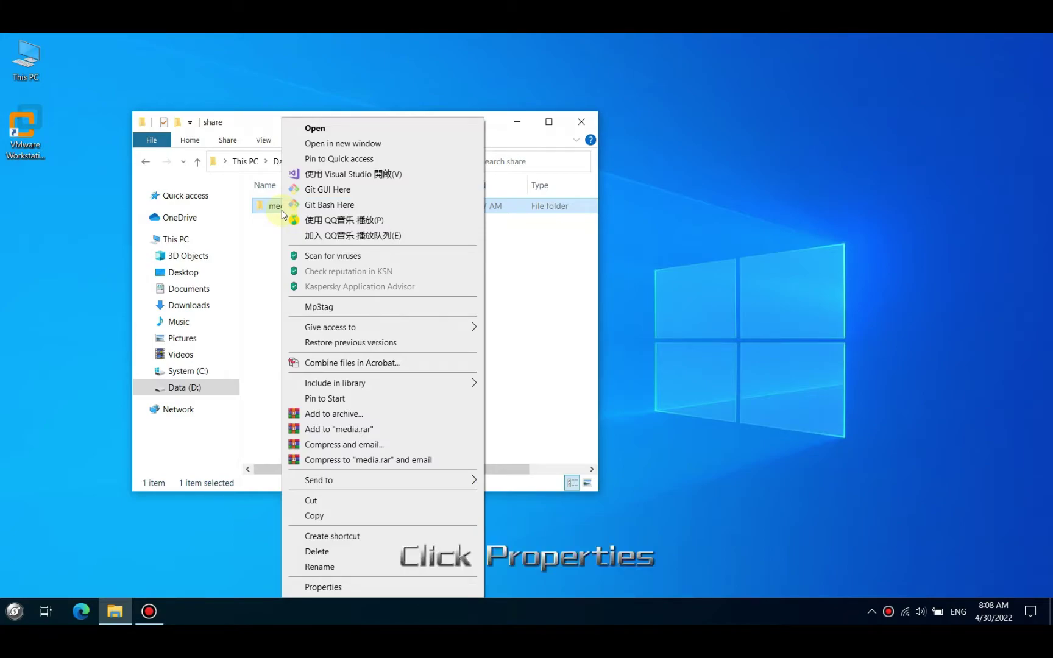
pyautogui.click(311, 588)
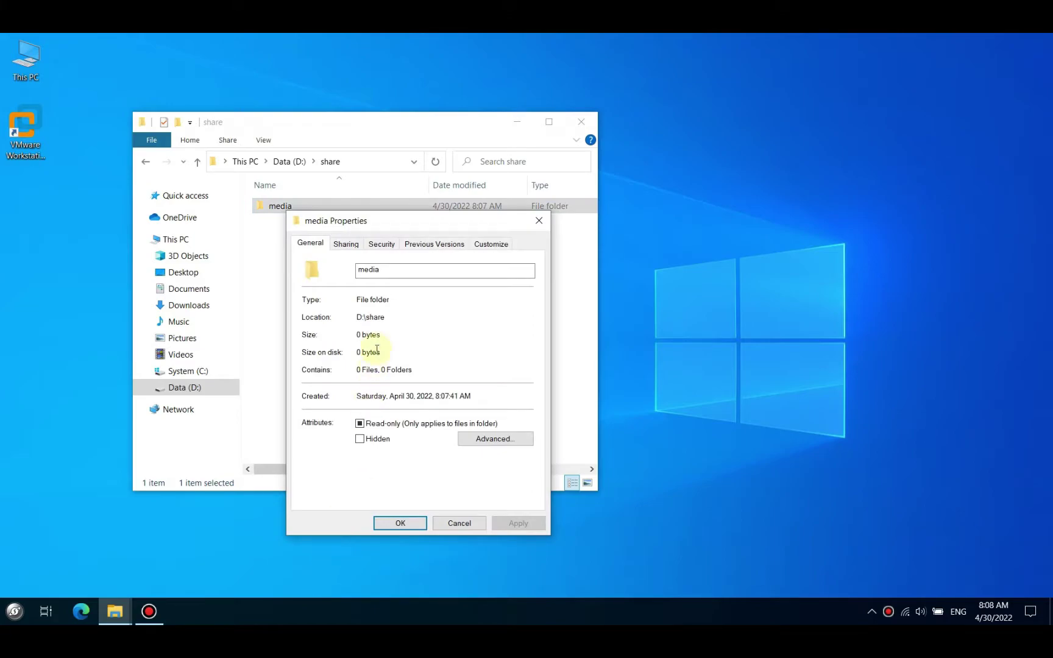
pyautogui.click(346, 243)
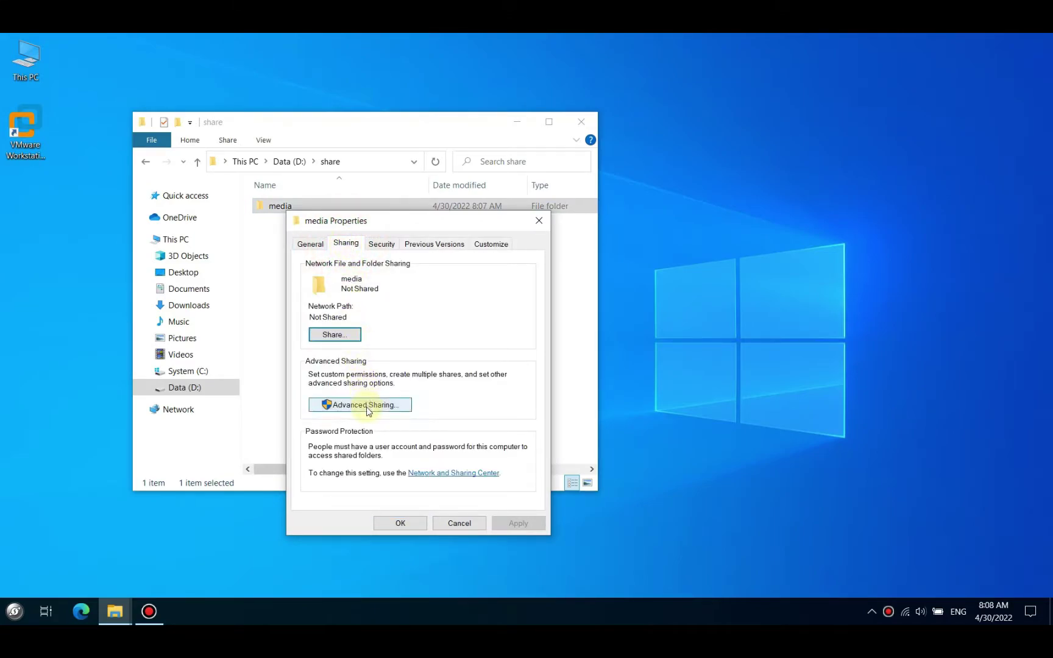
pyautogui.click(345, 343)
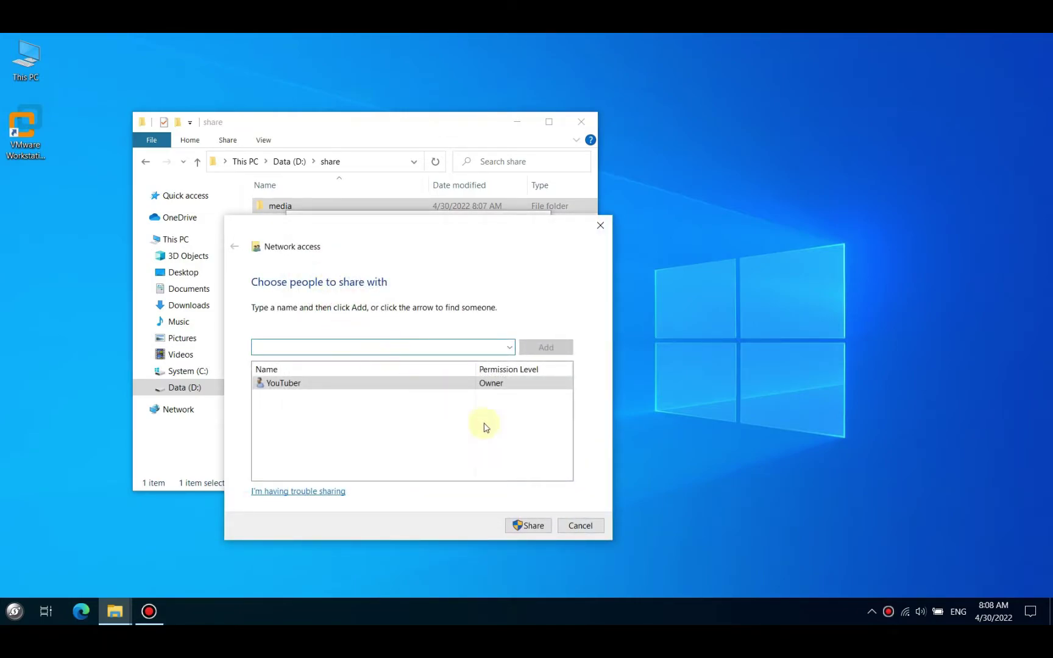
pyautogui.click(538, 526)
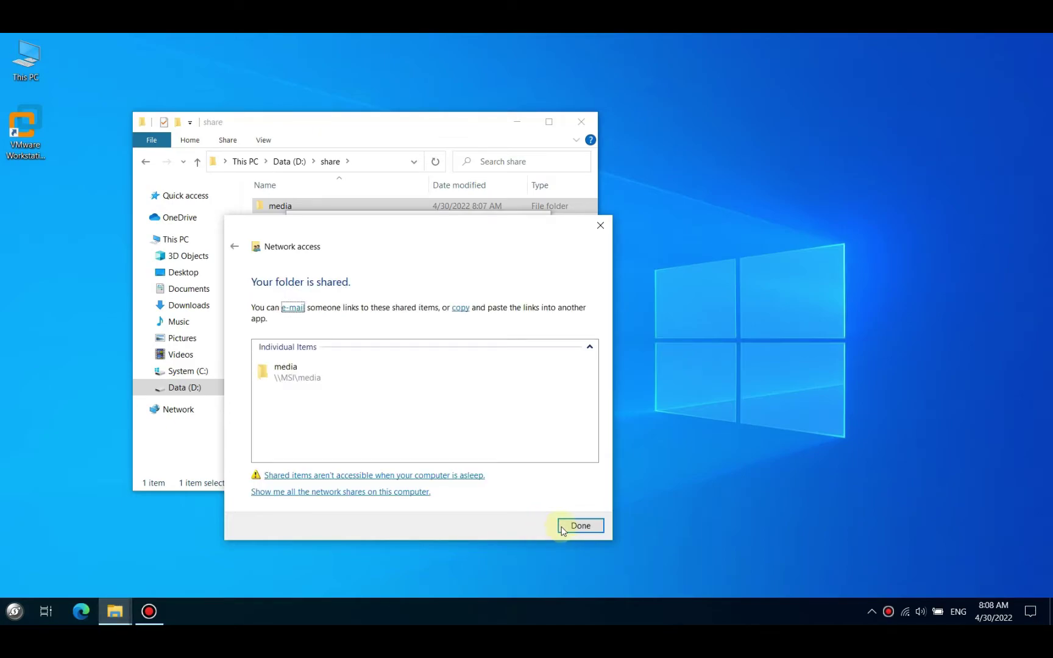
pyautogui.click(600, 530)
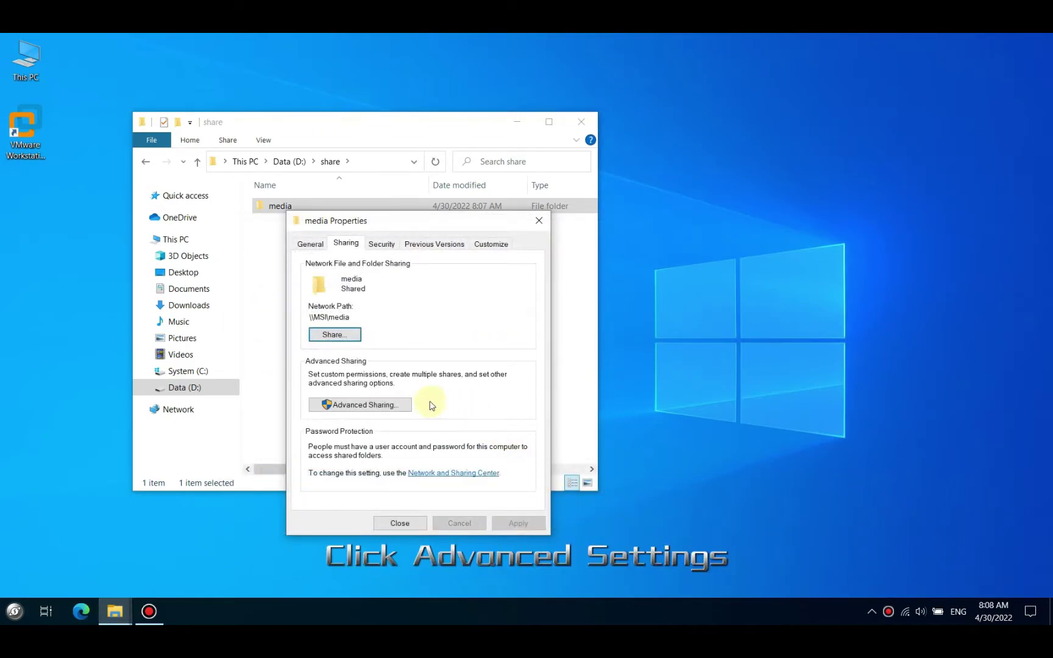
# - Check Everyone and Administrators in the media share's Advanced Sharing permissions and accept them
pyautogui.click(390, 405)
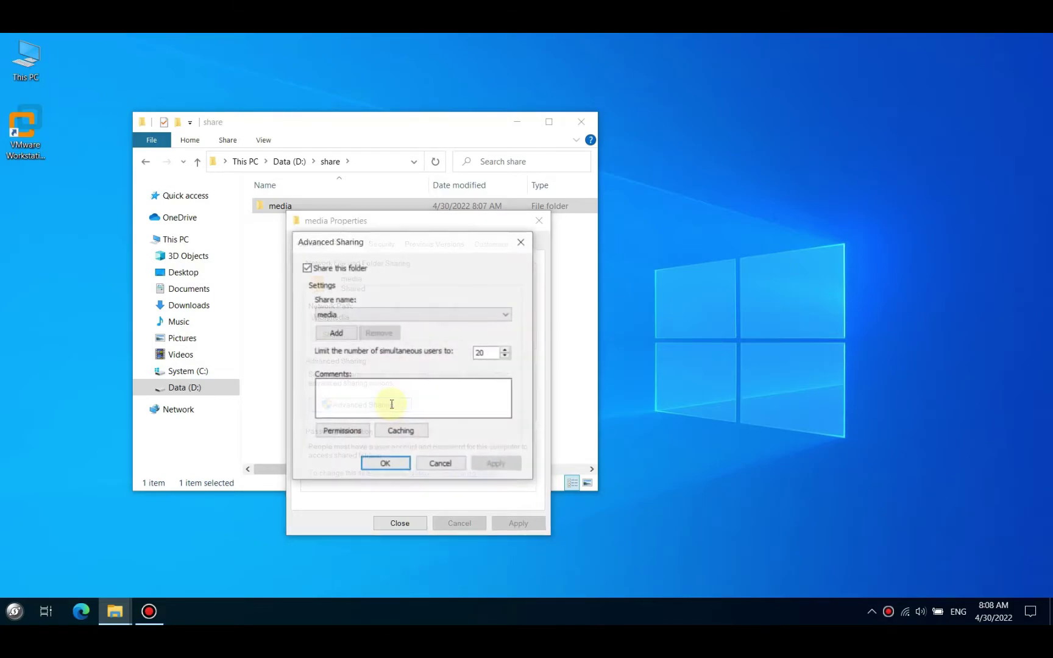
pyautogui.click(351, 430)
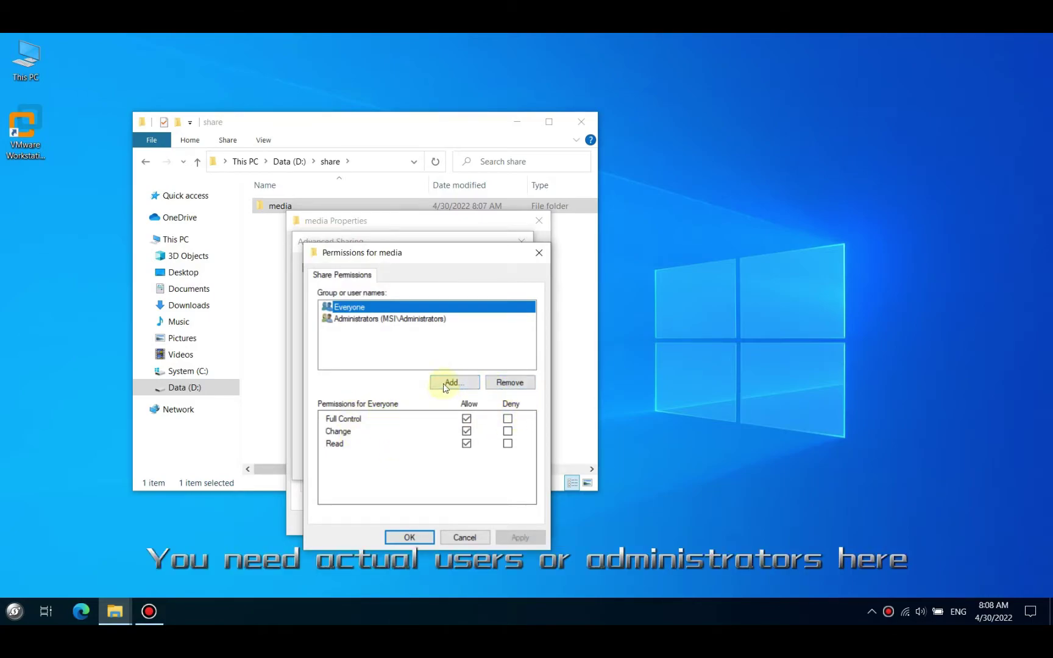
pyautogui.click(385, 323)
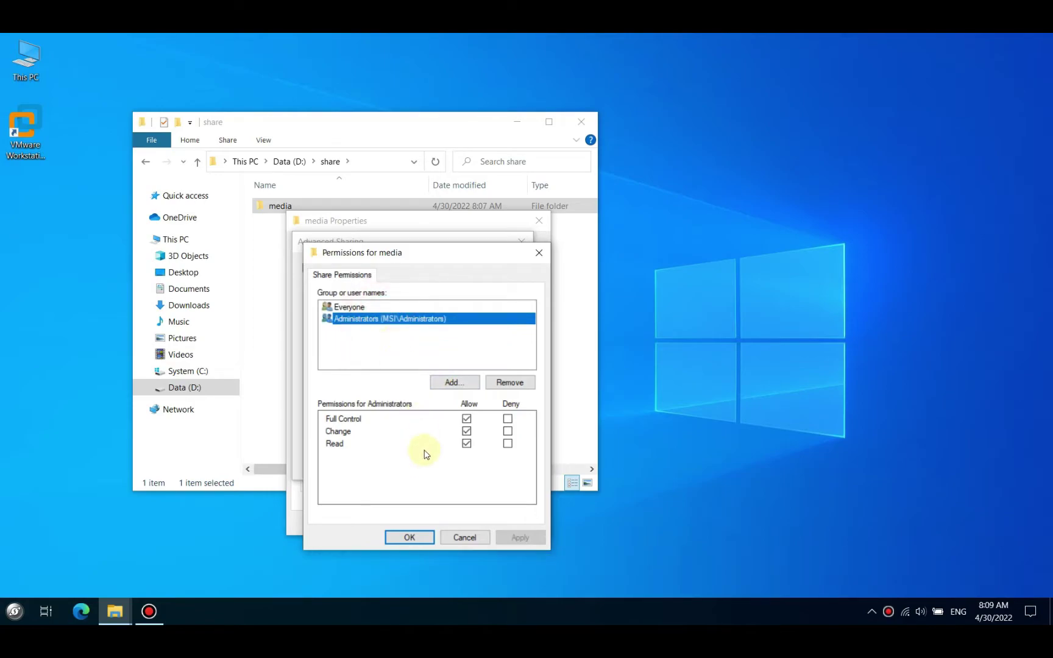
pyautogui.click(407, 538)
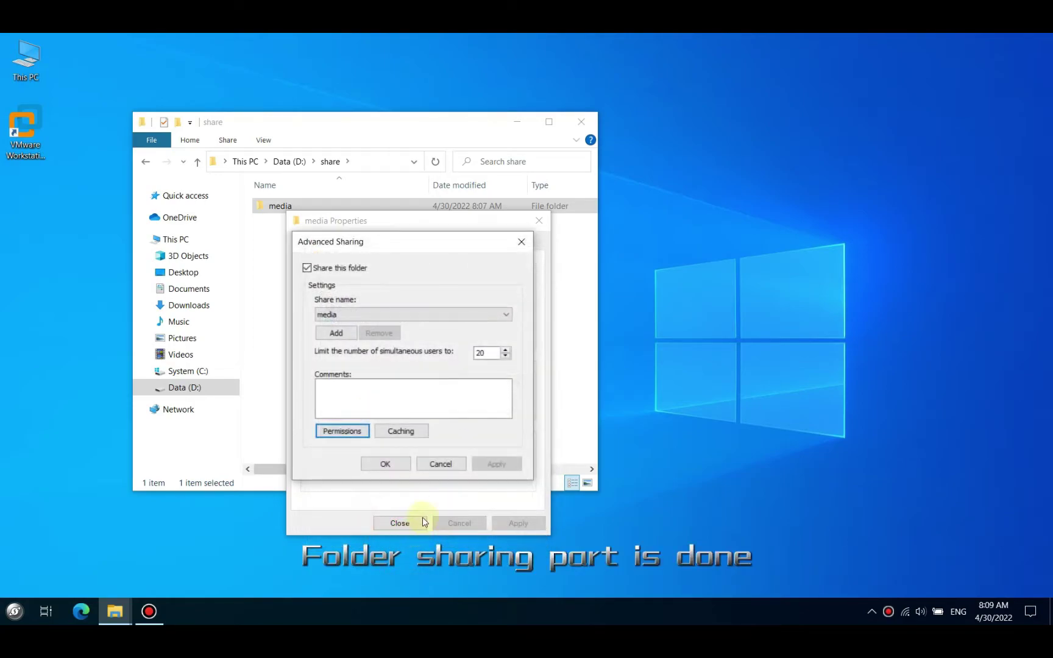
pyautogui.click(396, 464)
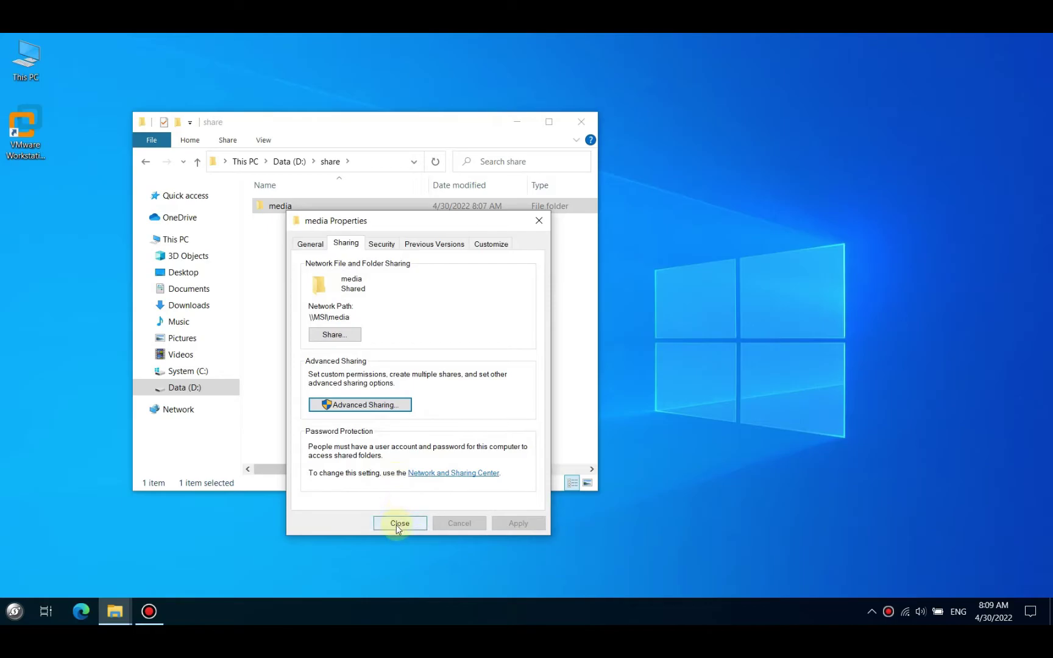
# - Close the media properties, then download the CIFS Documents Provider 1.3.2 APK from F-Droid and open it
pyautogui.click(395, 525)
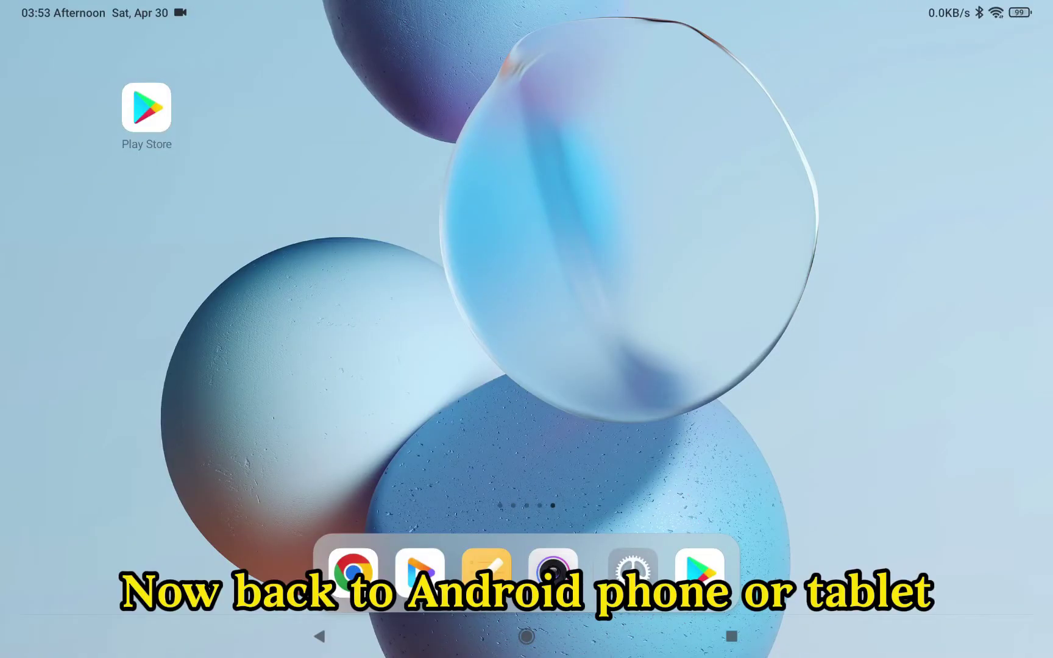
pyautogui.click(353, 572)
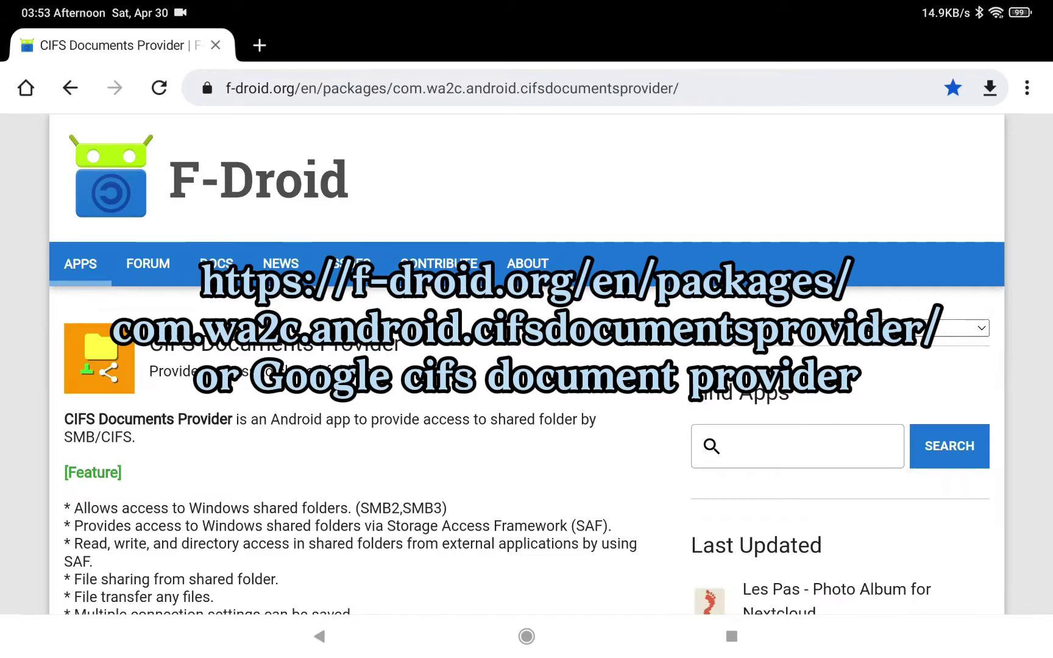
pyautogui.scroll(-15, 526, 366)
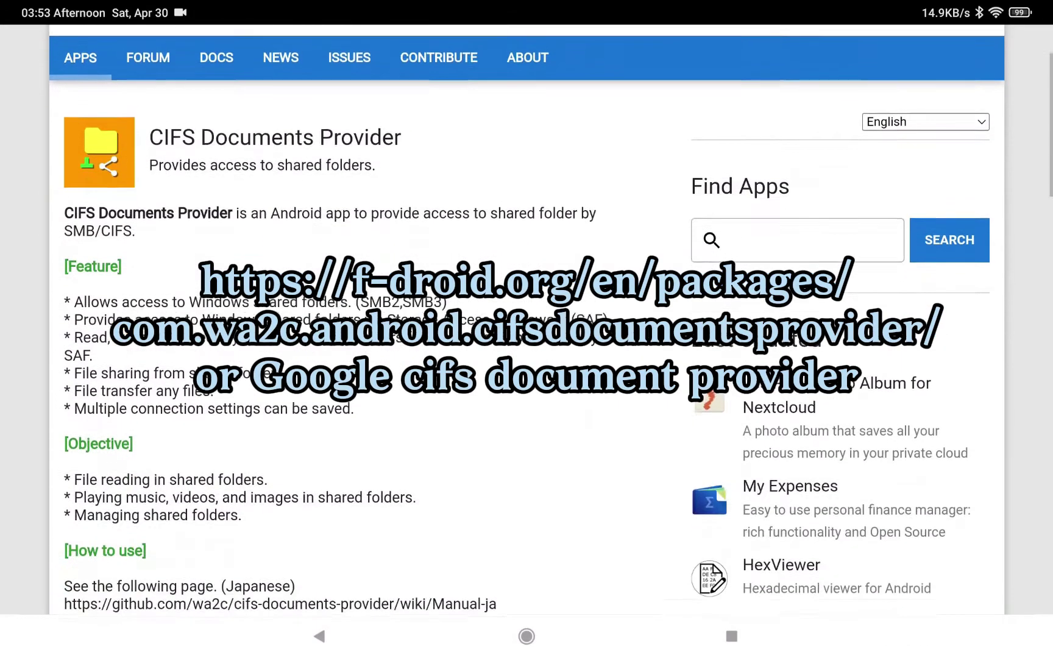
pyautogui.scroll(-10, 527, 317)
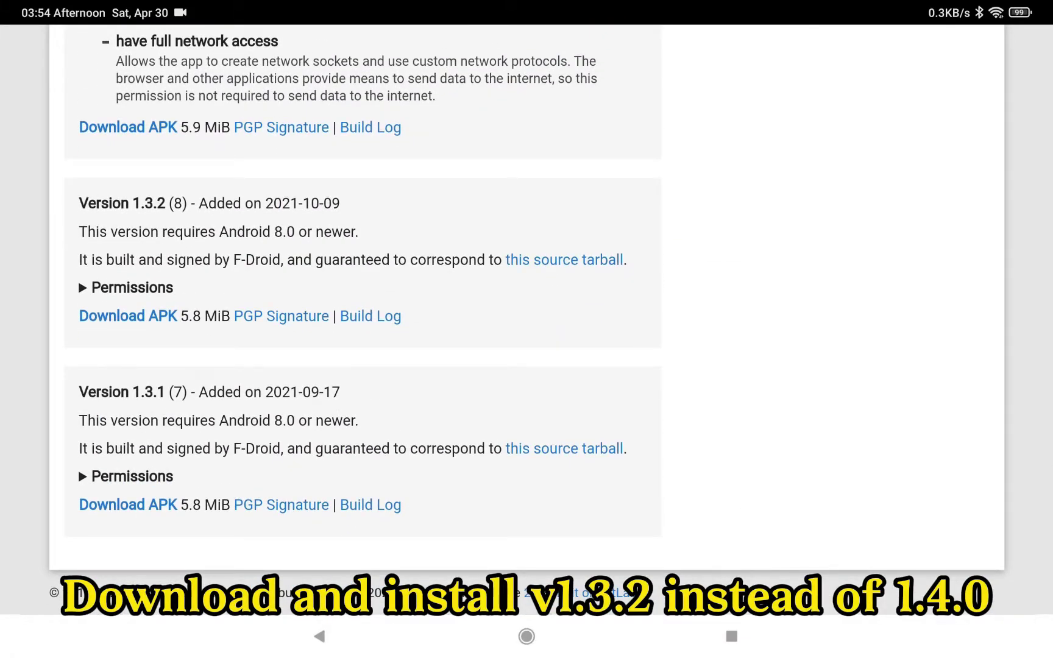
pyautogui.click(128, 316)
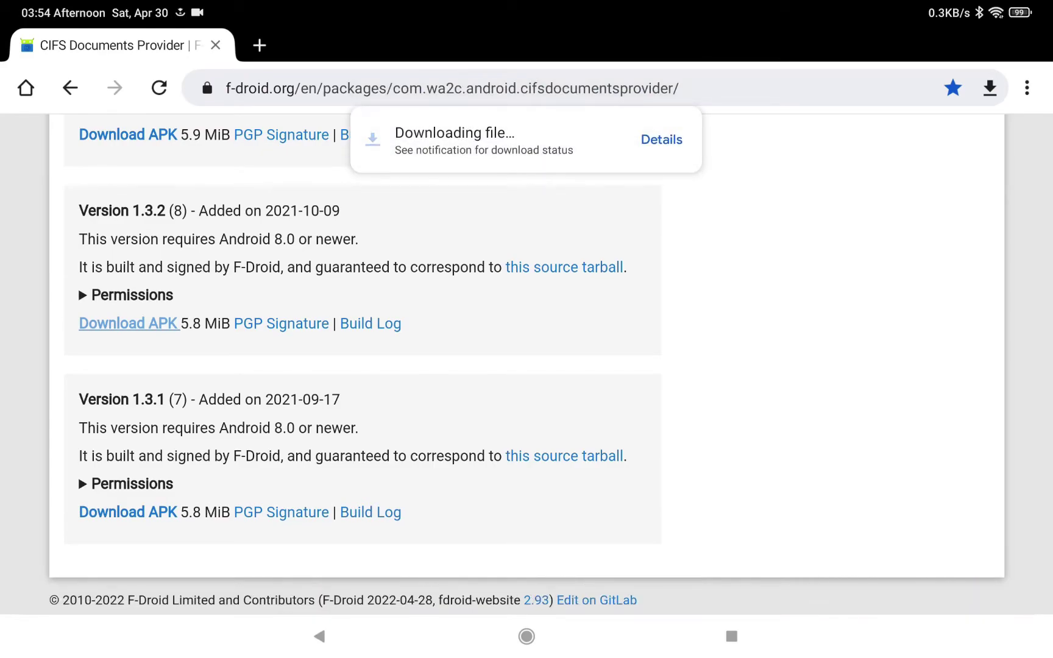
pyautogui.click(661, 140)
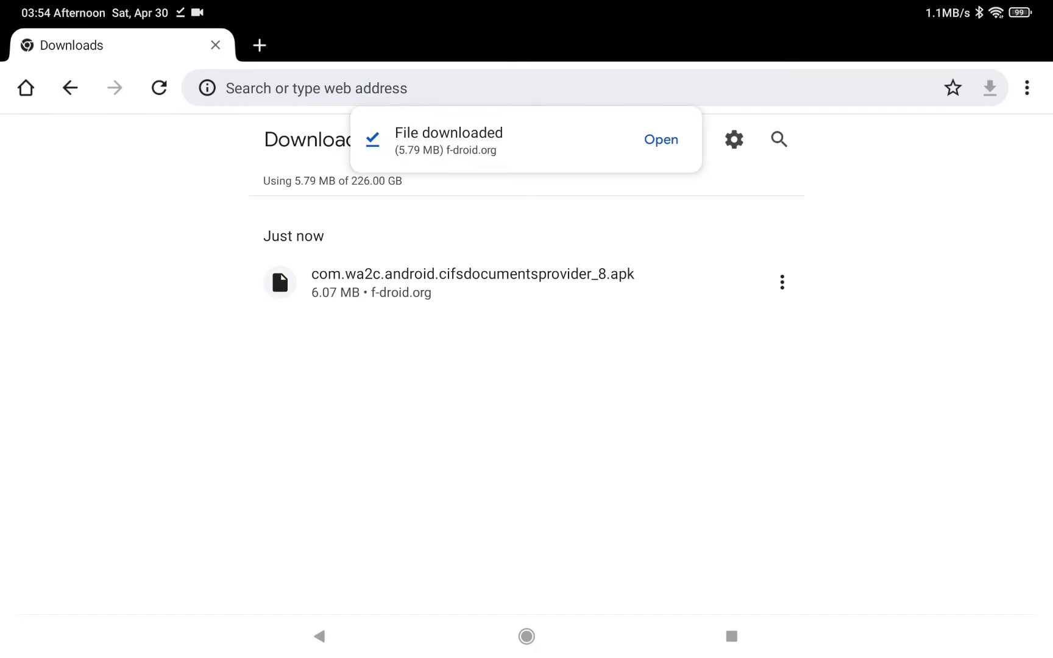
pyautogui.click(661, 139)
# - Install CIFS Documents Provider and start a manual connection to host msi
pyautogui.click(751, 367)
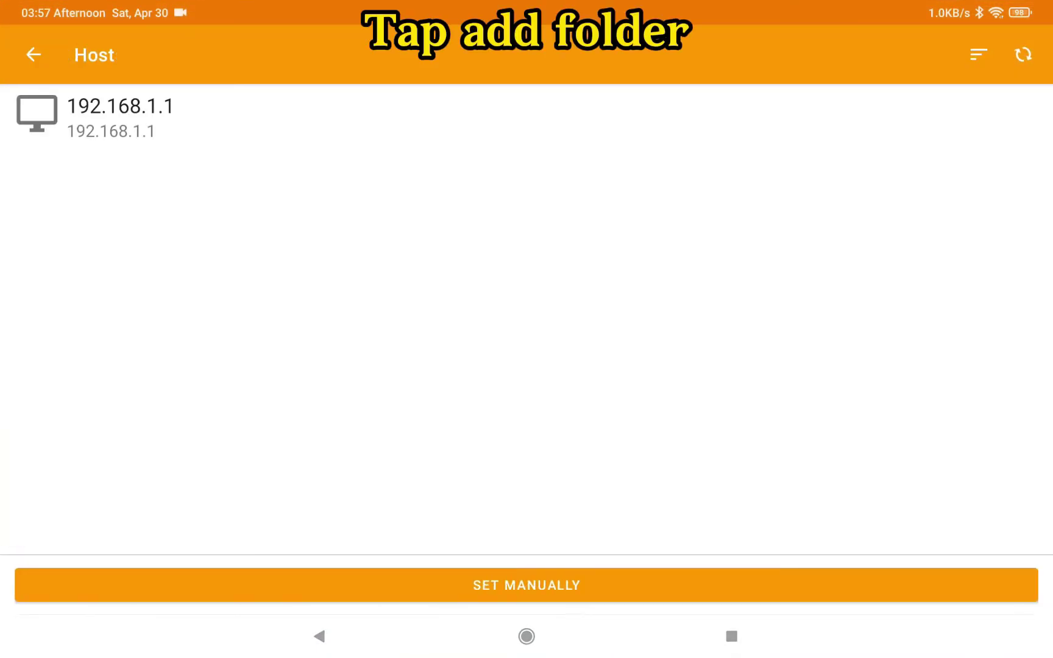
pyautogui.click(347, 585)
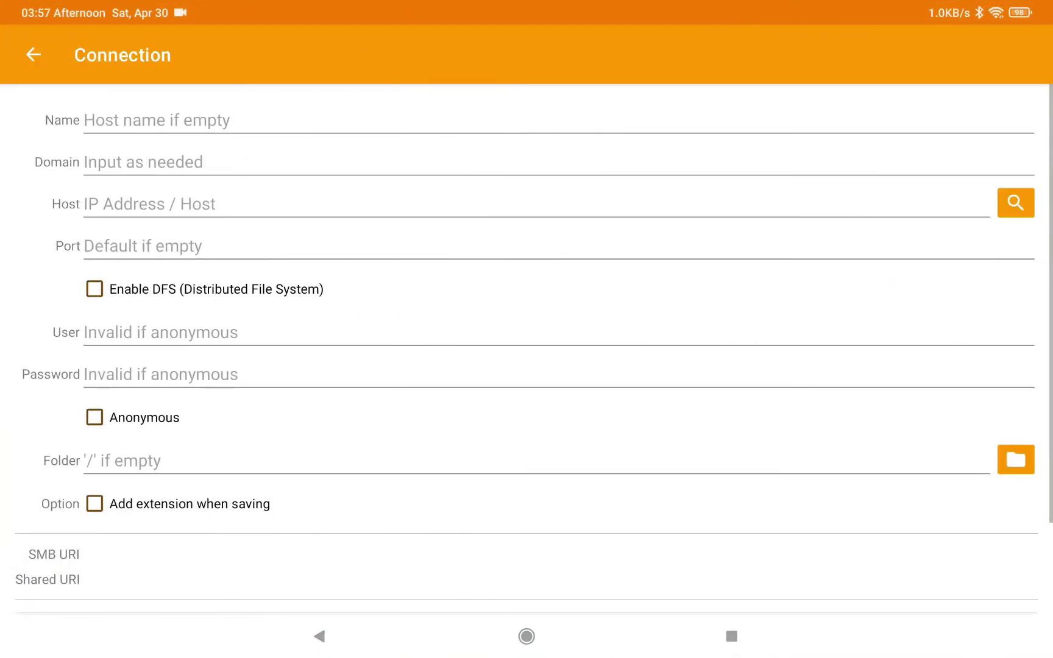
pyautogui.click(244, 205)
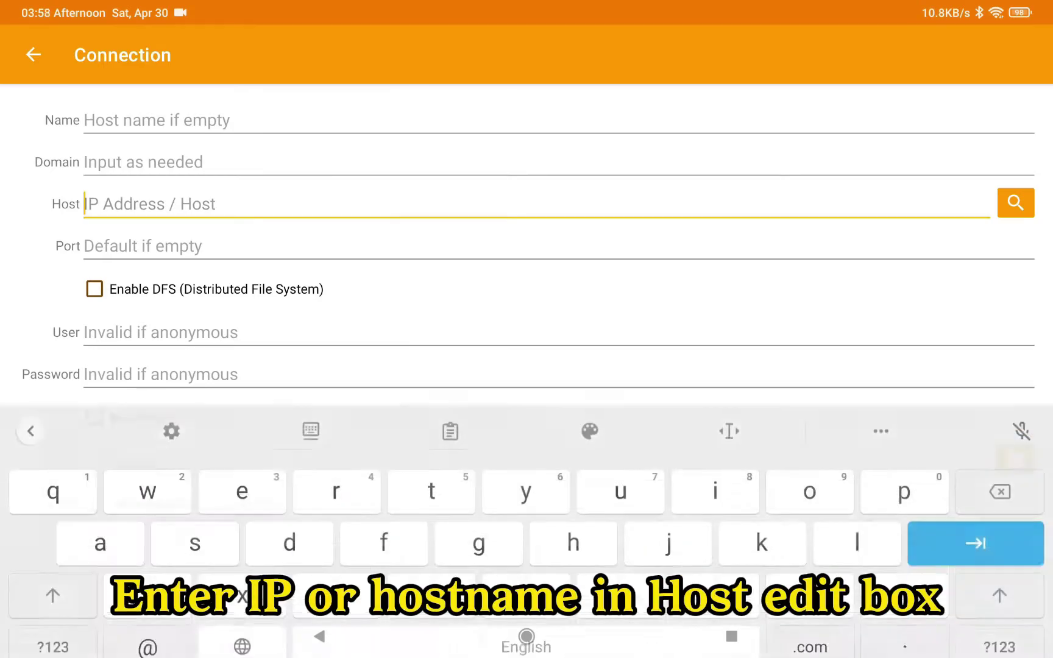
pyautogui.write('msi')
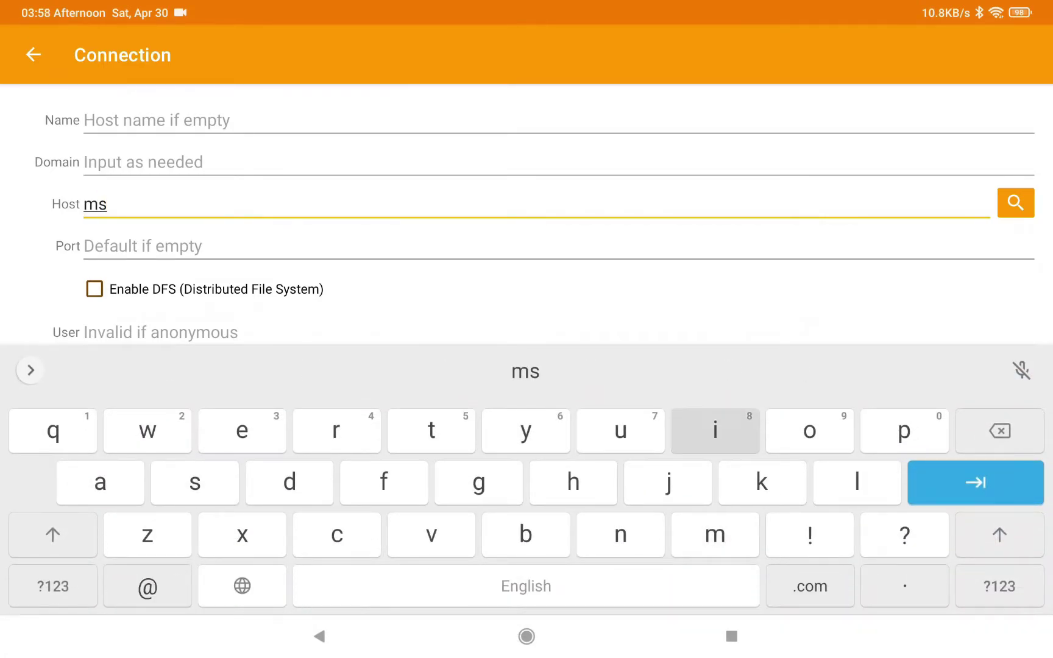
pyautogui.click(319, 636)
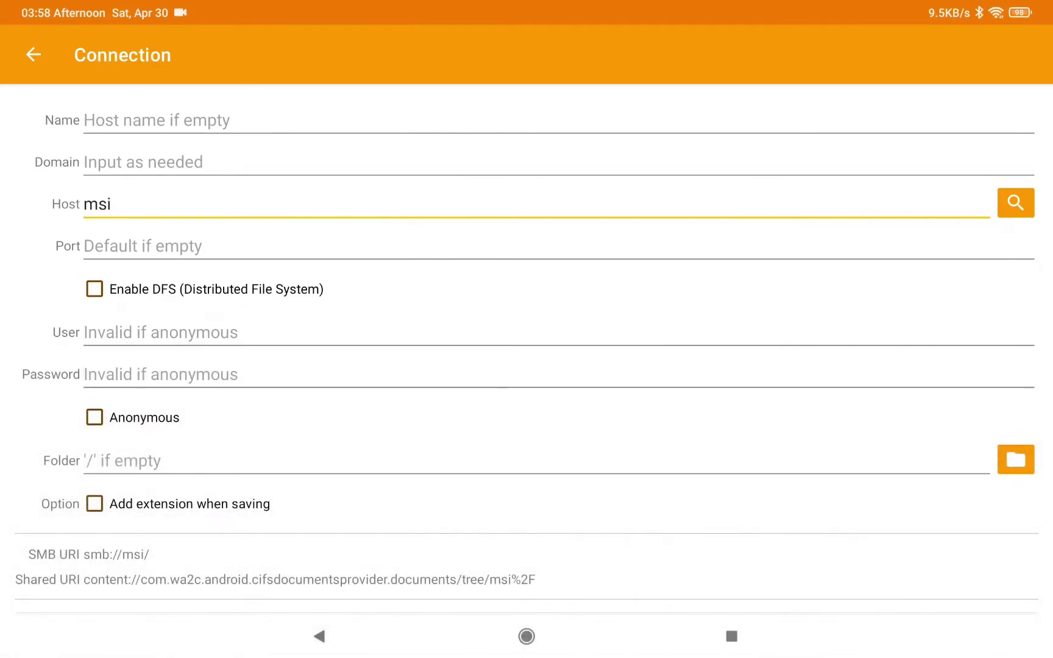
# - Enter the Windows account user name, set media as the connection folder, and save the connection
pyautogui.click(243, 332)
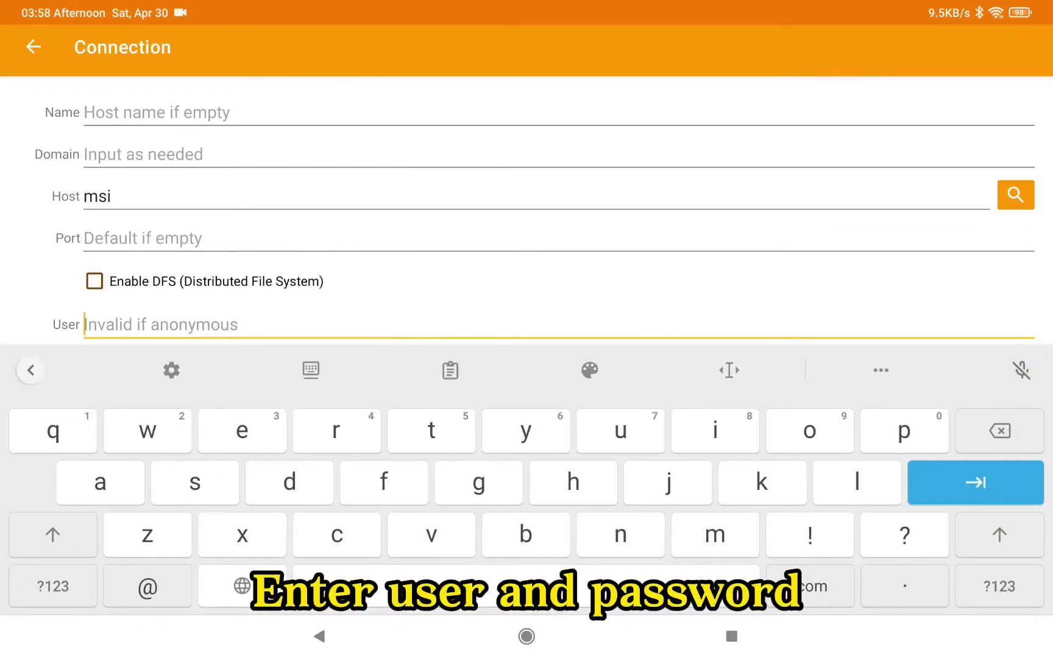
pyautogui.write('YouTuber')
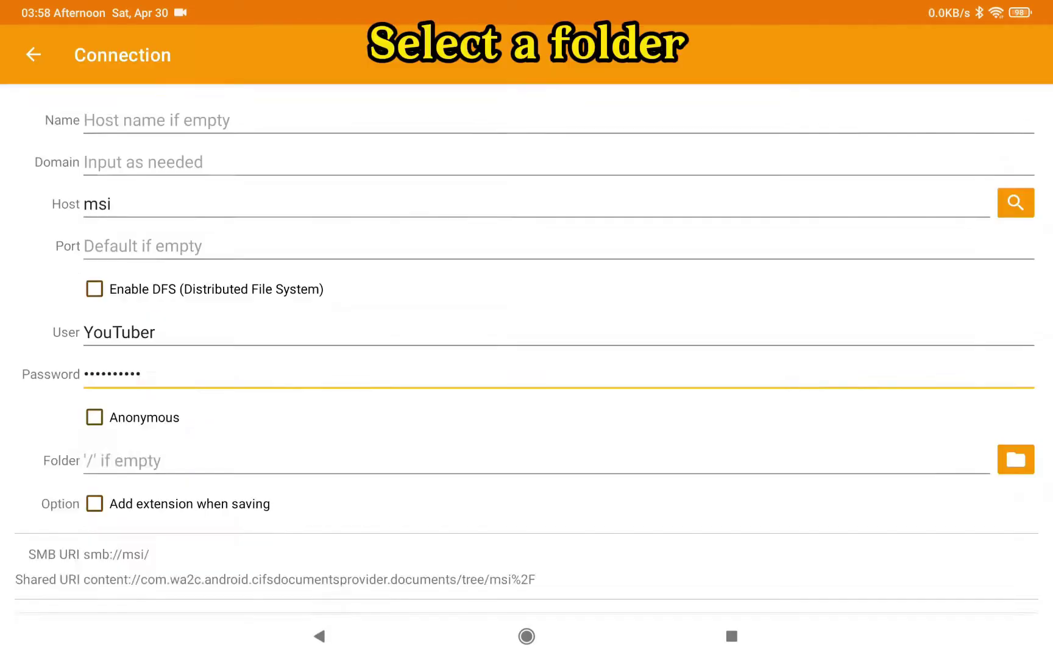
pyautogui.click(1016, 460)
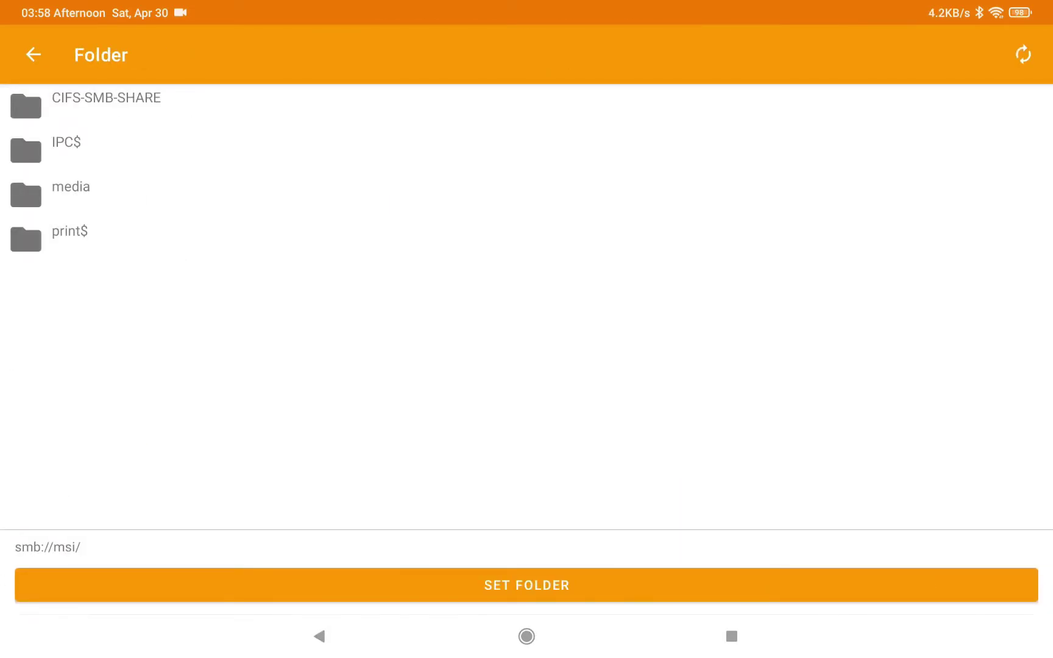
pyautogui.click(71, 186)
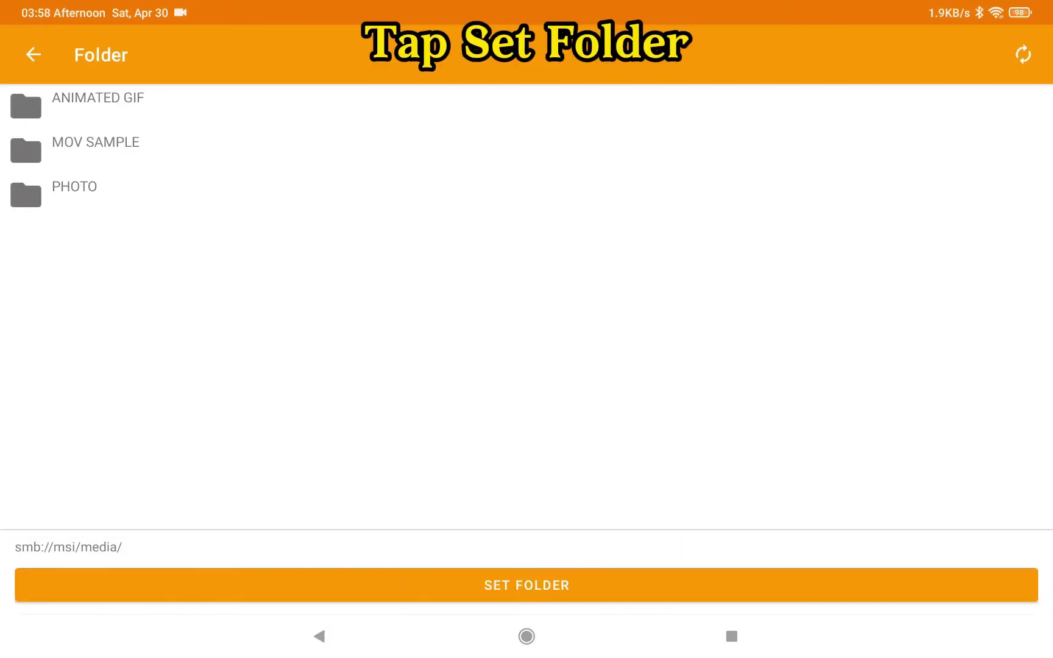
pyautogui.click(527, 585)
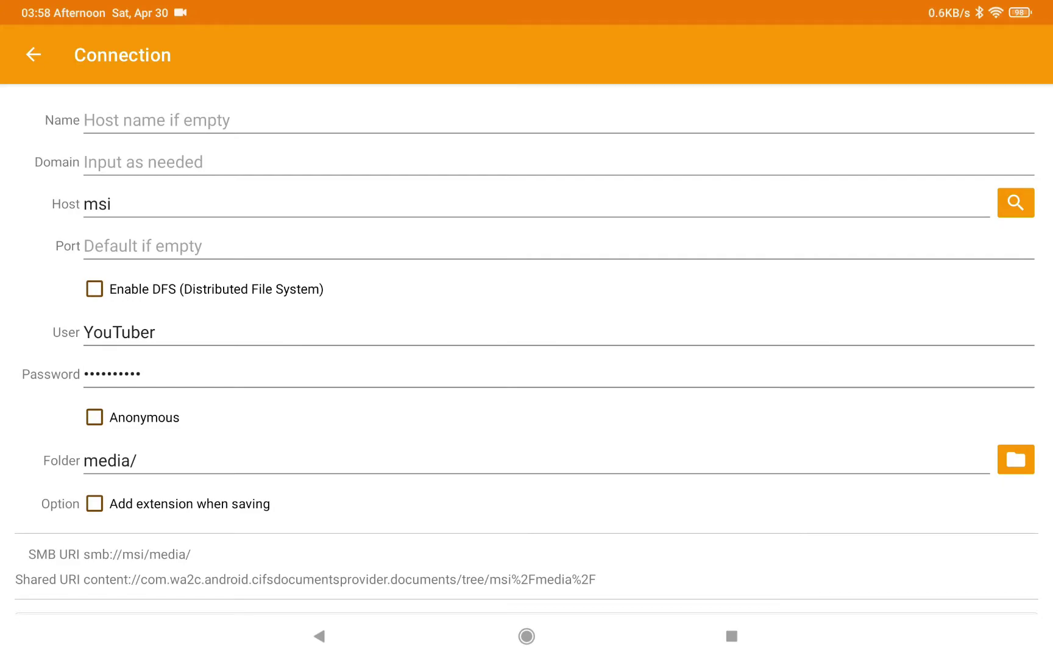
pyautogui.scroll(-3, 526, 366)
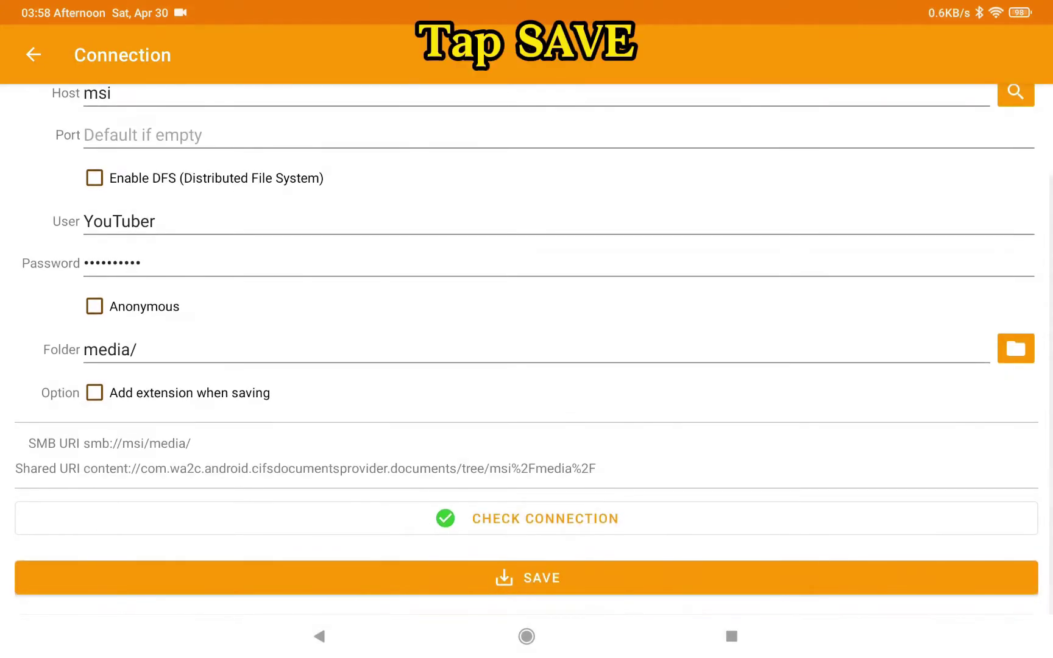
pyautogui.click(541, 576)
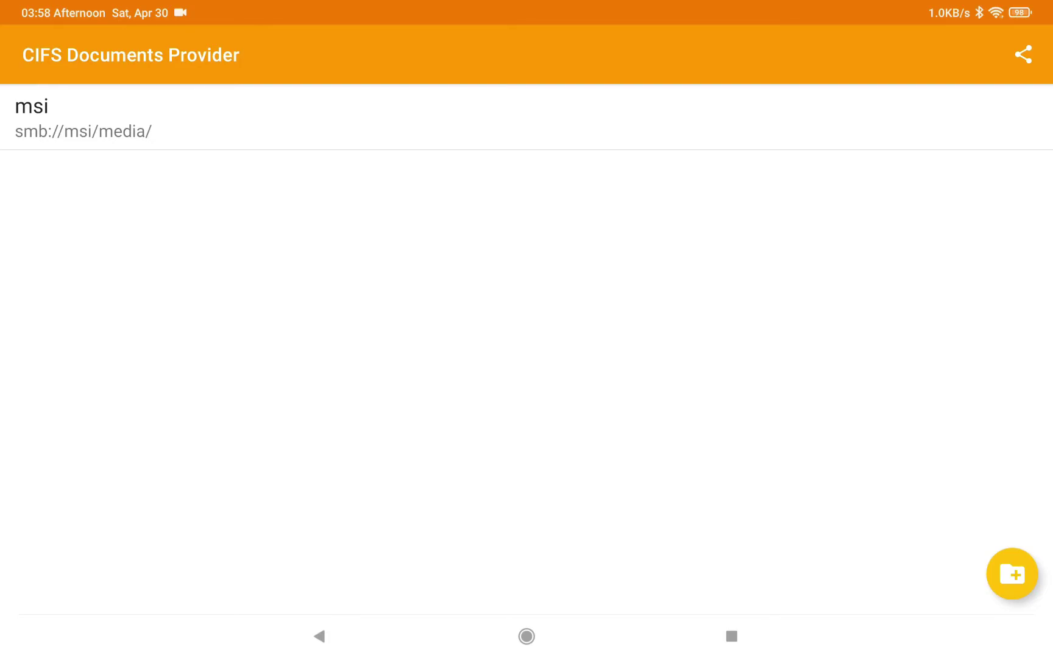
pyautogui.click(526, 636)
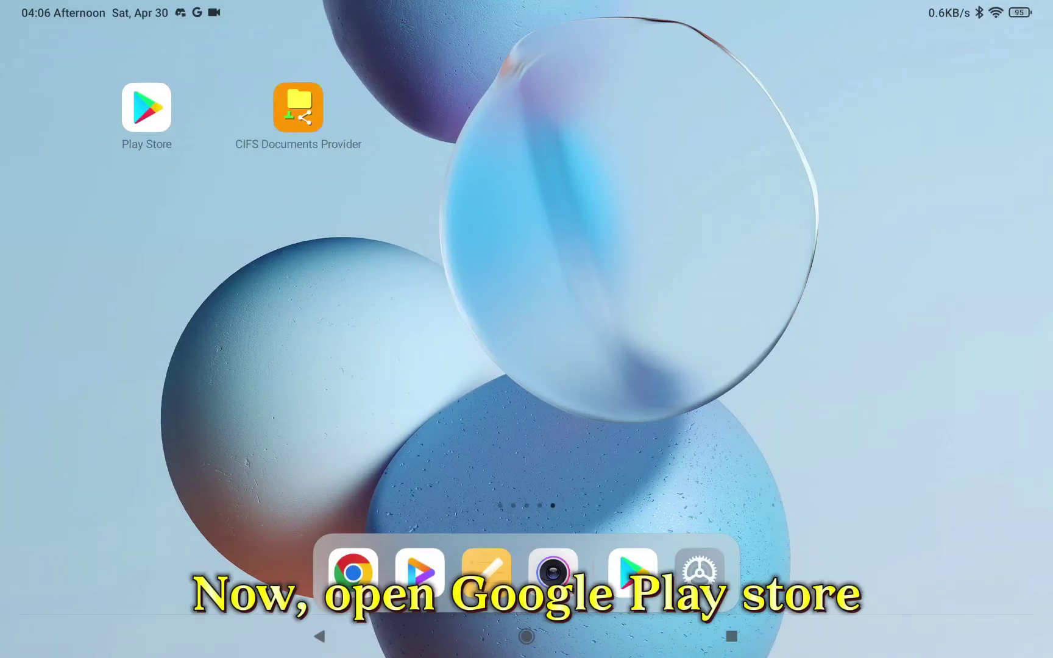
# - Install Photo Viewer for Android TV from the Google Play Store
pyautogui.click(147, 107)
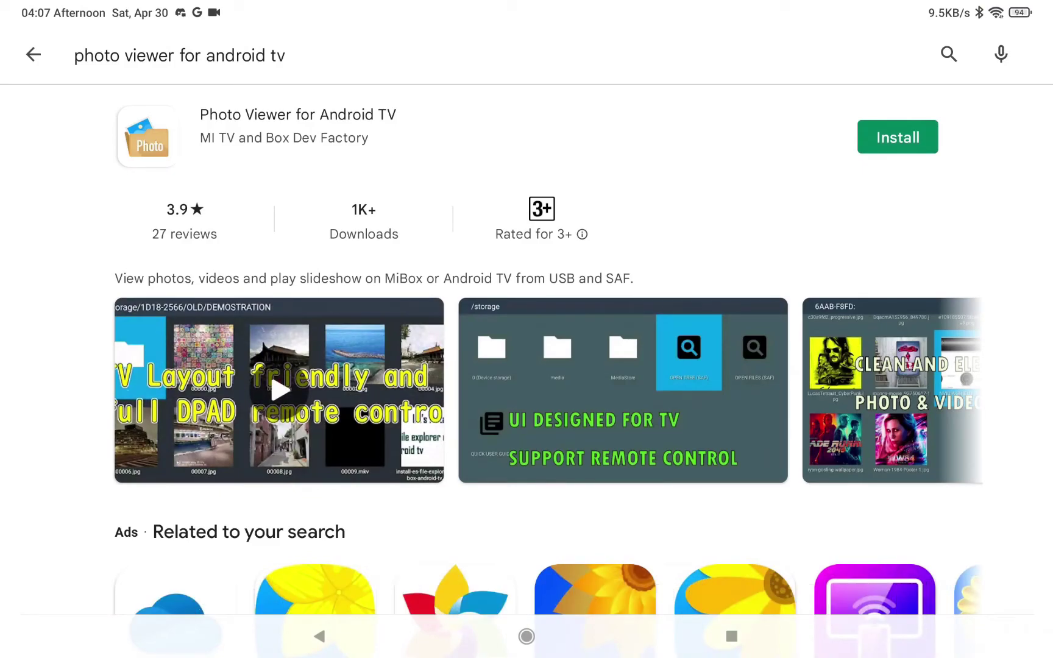
pyautogui.click(897, 137)
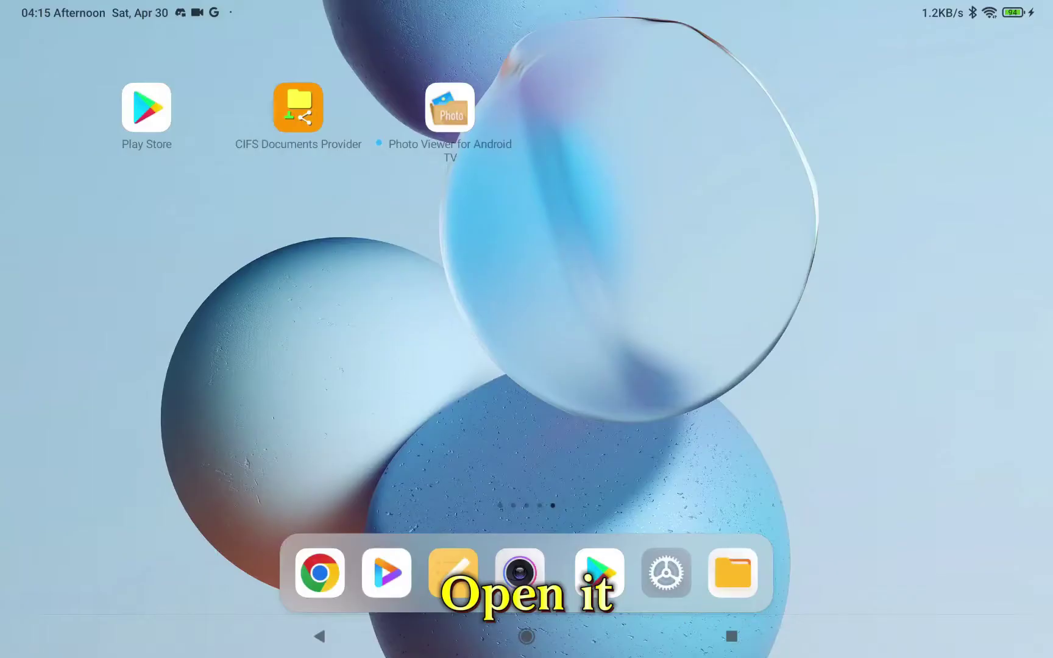
# - Launch Photo Viewer, allow media access, and grant it the msi folder from CIFS Documents Provider
pyautogui.click(449, 108)
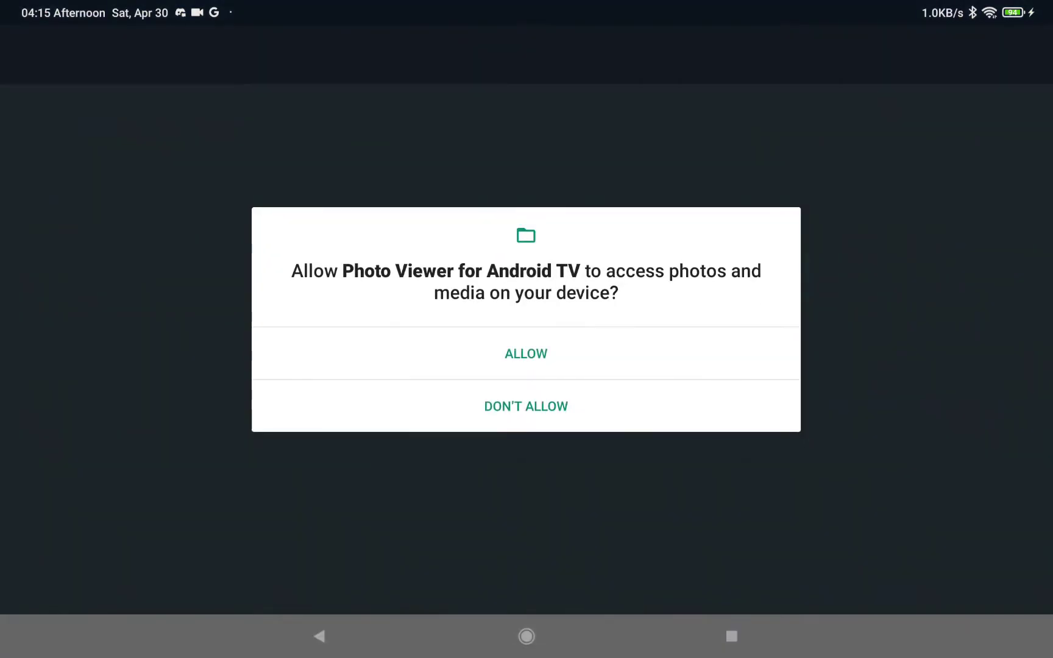
pyautogui.click(525, 353)
pyautogui.click(613, 177)
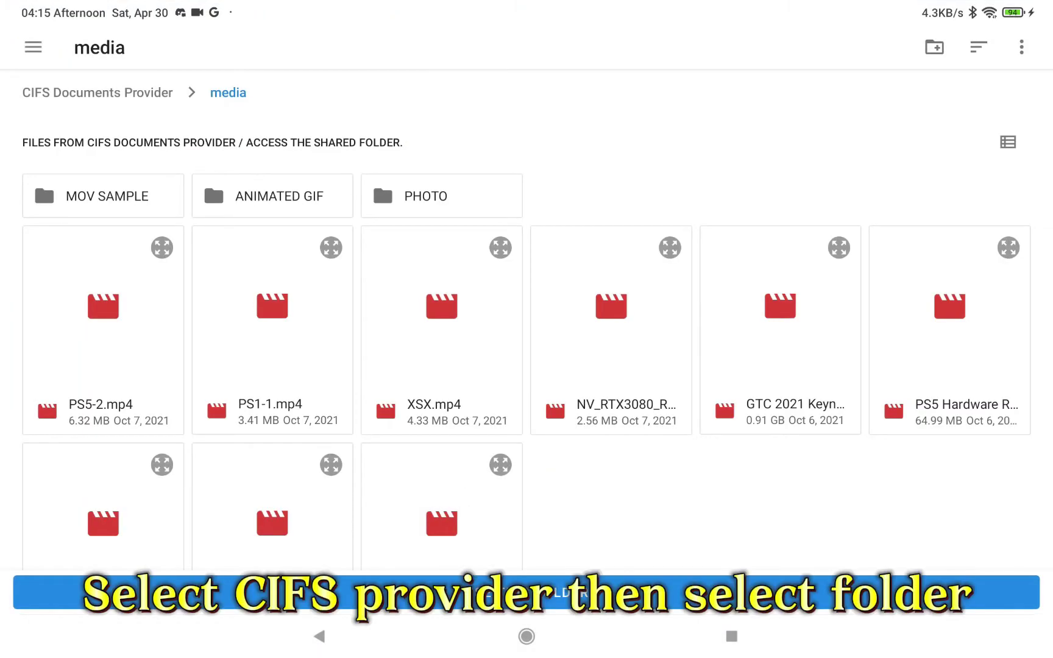
pyautogui.click(32, 47)
pyautogui.click(42, 178)
pyautogui.click(42, 178)
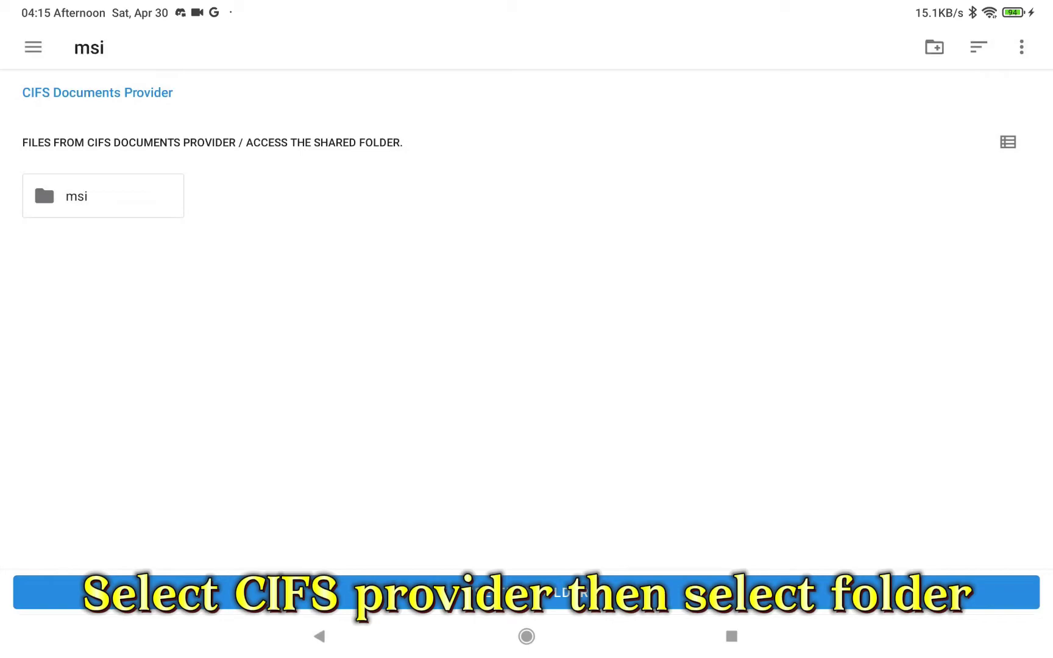
pyautogui.click(526, 592)
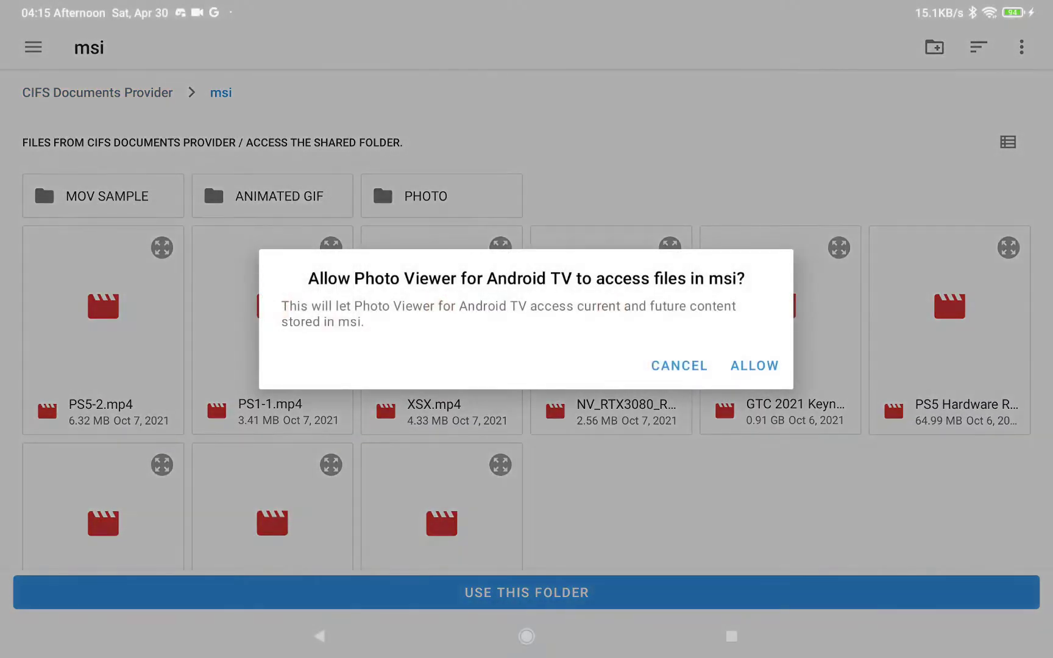
pyautogui.click(753, 366)
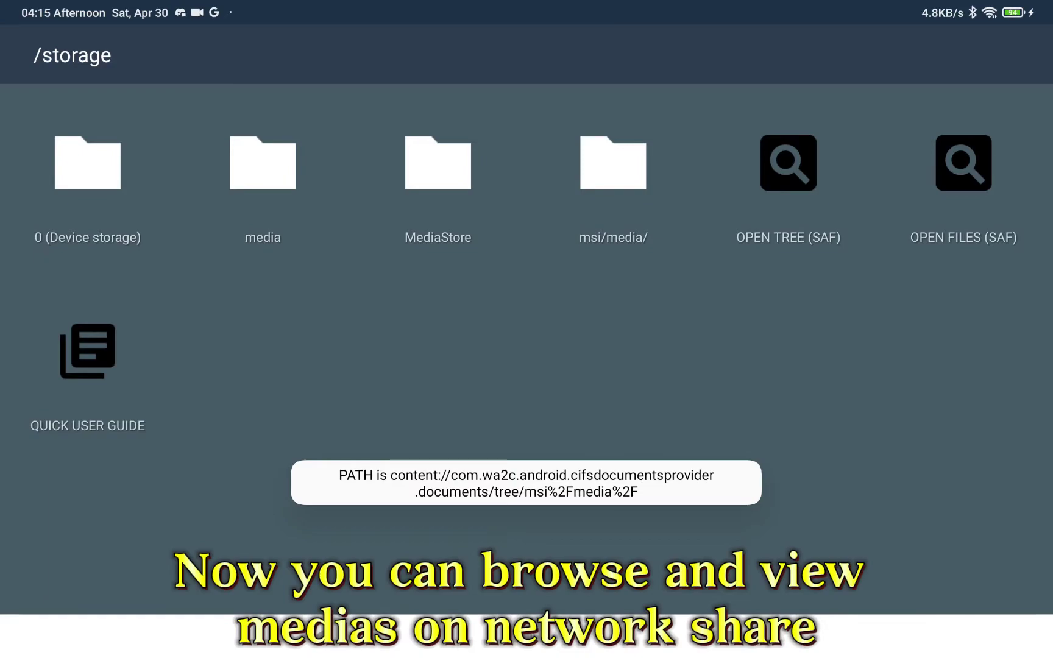
# - Open the msi/media/ tile and play a video thumbnail from the network share
pyautogui.click(613, 183)
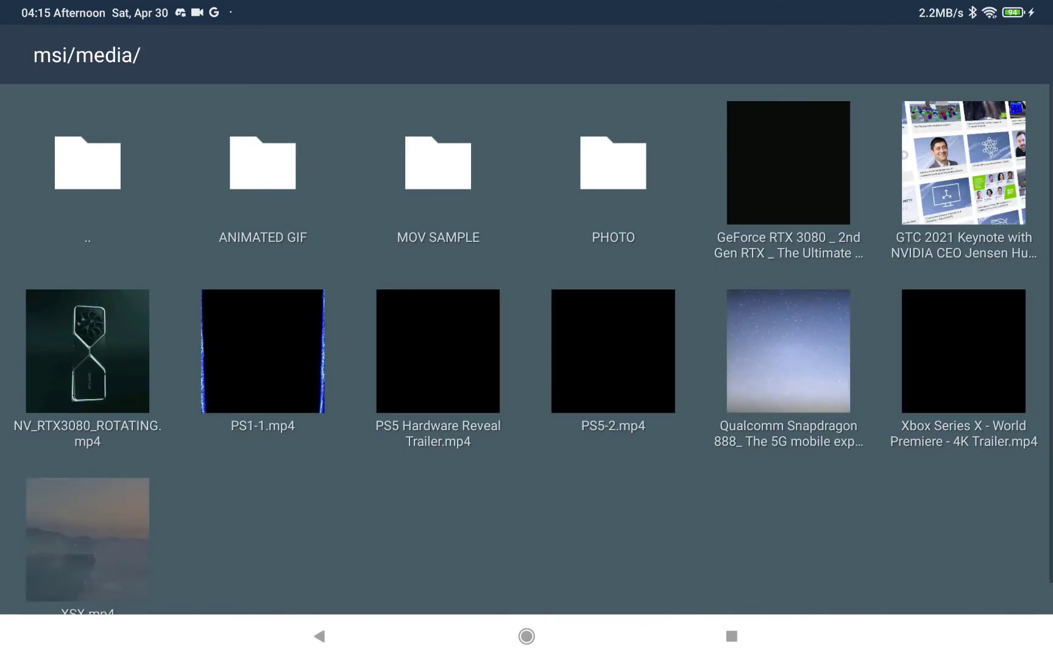
pyautogui.click(963, 163)
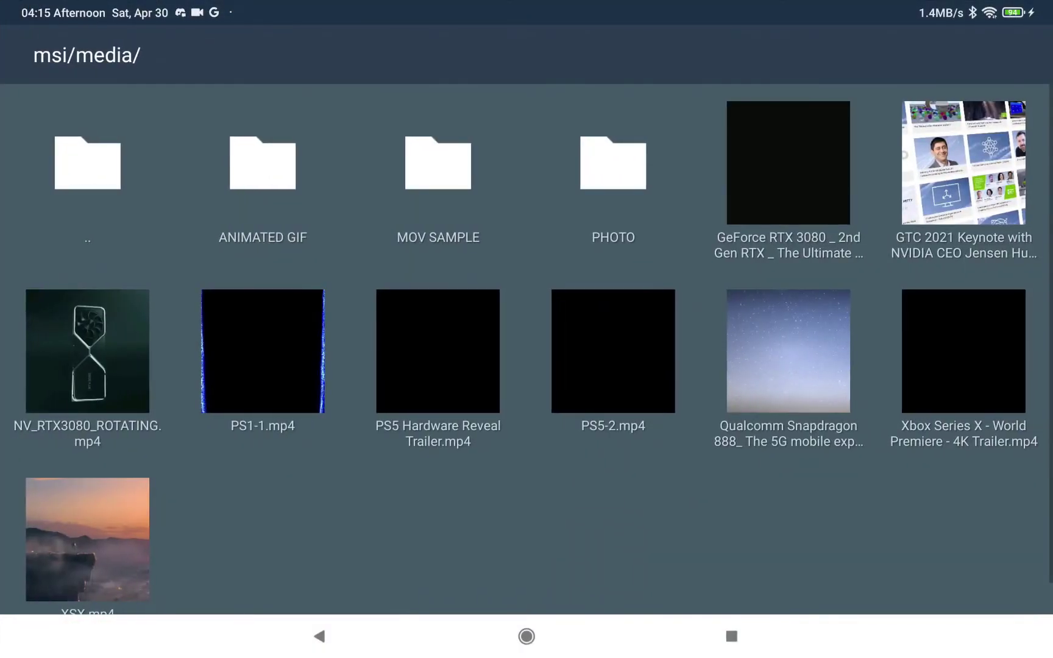
# - Browse the ANIMATED GIF folder, then open MOV SAMPLE with its three .mov files
pyautogui.click(263, 177)
pyautogui.click(438, 177)
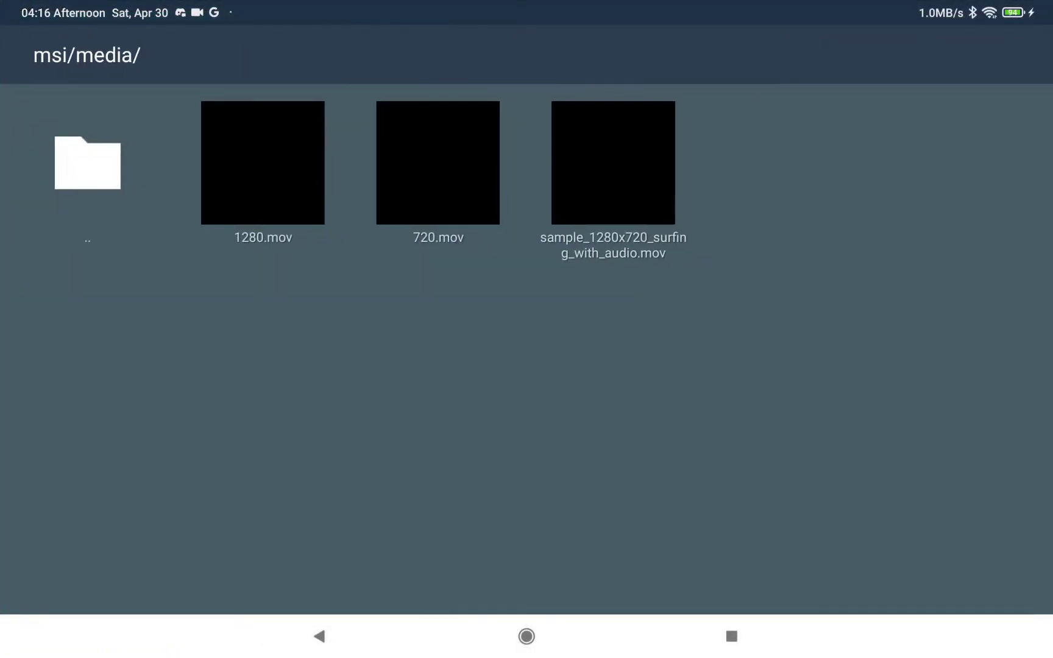
# - View the PHOTO folder's slideshow with the Godfall cover, then back out to /storage
pyautogui.click(613, 177)
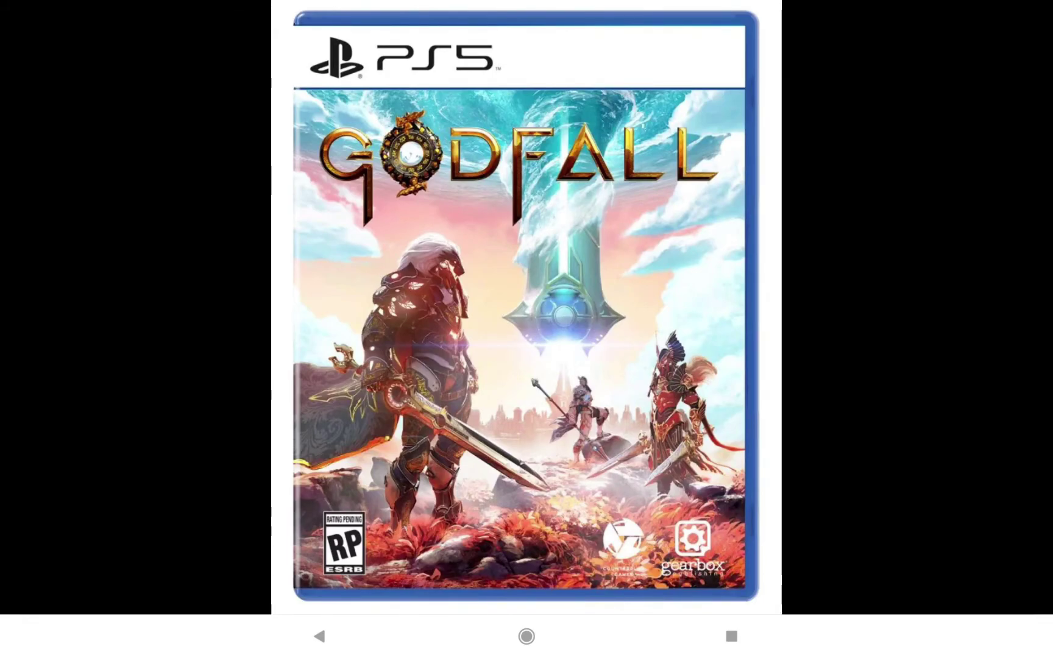
pyautogui.click(319, 636)
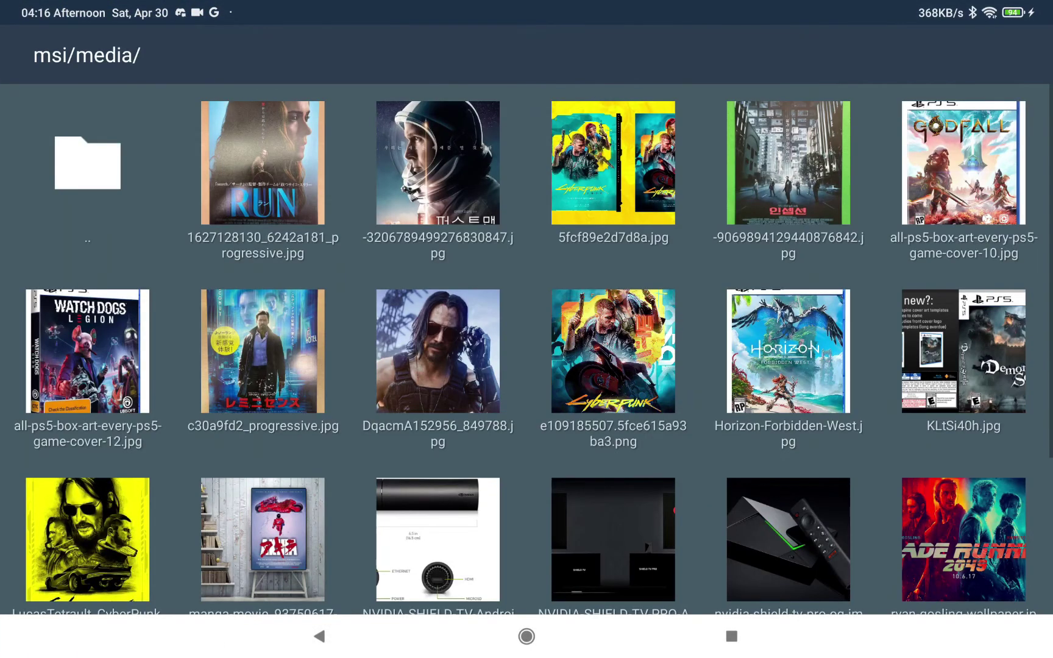
pyautogui.click(318, 636)
pyautogui.click(319, 636)
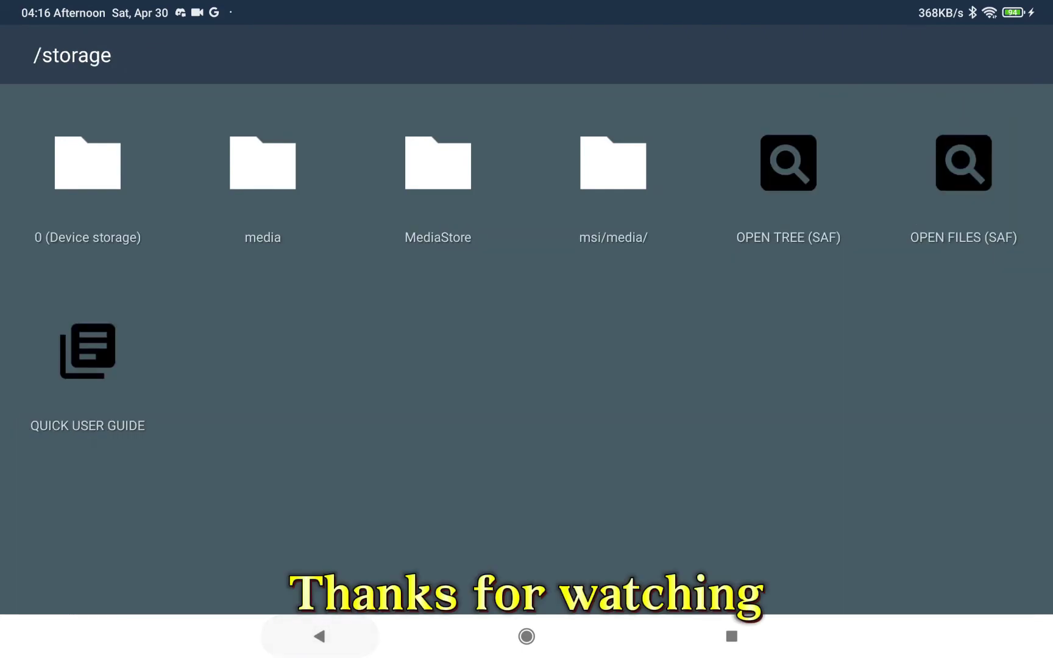